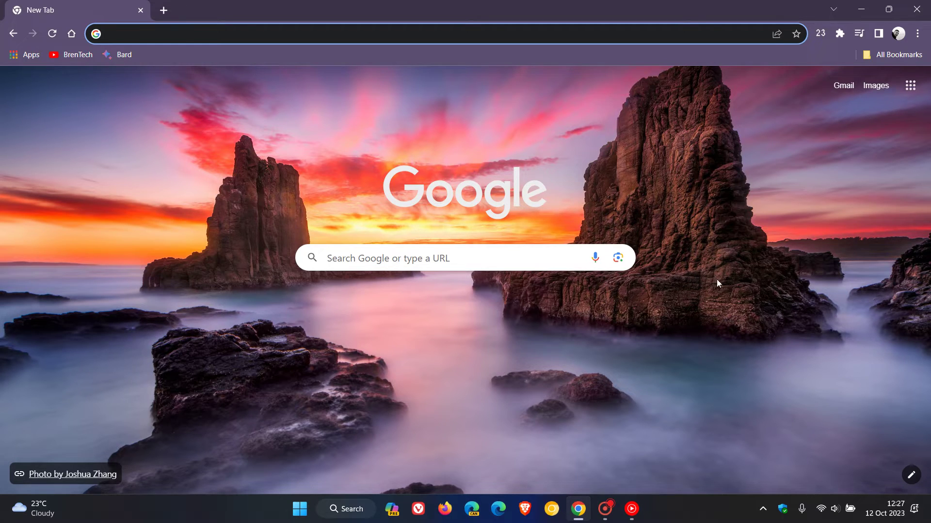
# - Show the new tab's search suggestions and expand, then collapse, Trending searches
pyautogui.press('Tab')
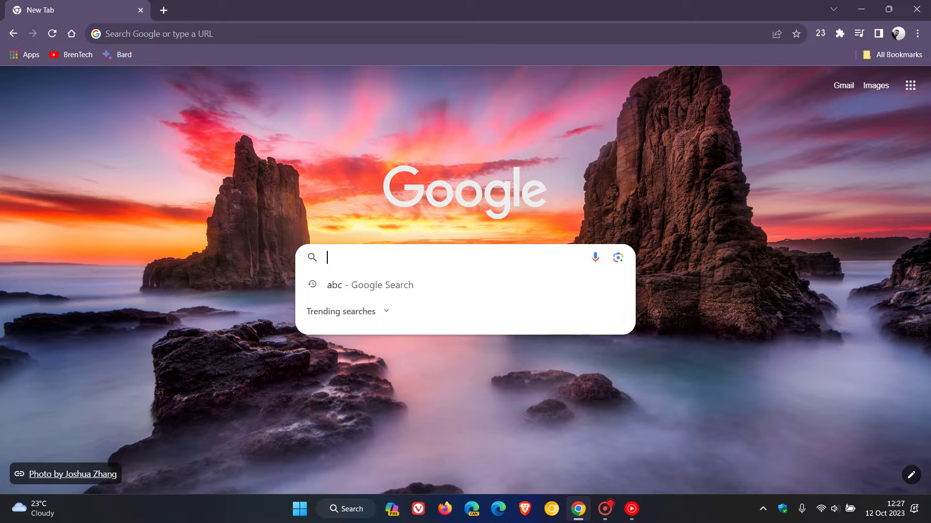
pyautogui.click(387, 312)
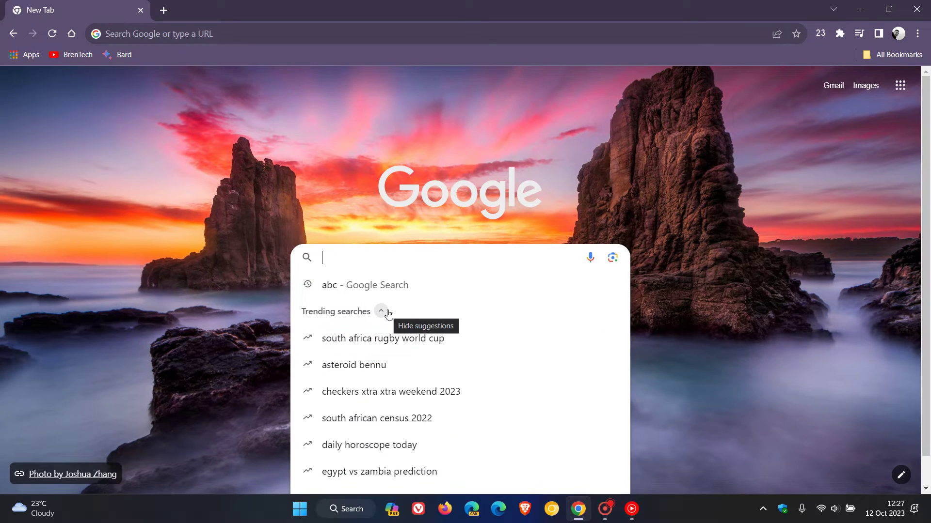
pyautogui.click(388, 312)
# - Toggle Trending searches in the address-bar suggestions, then return to the page's abc suggestion list
pyautogui.click(313, 143)
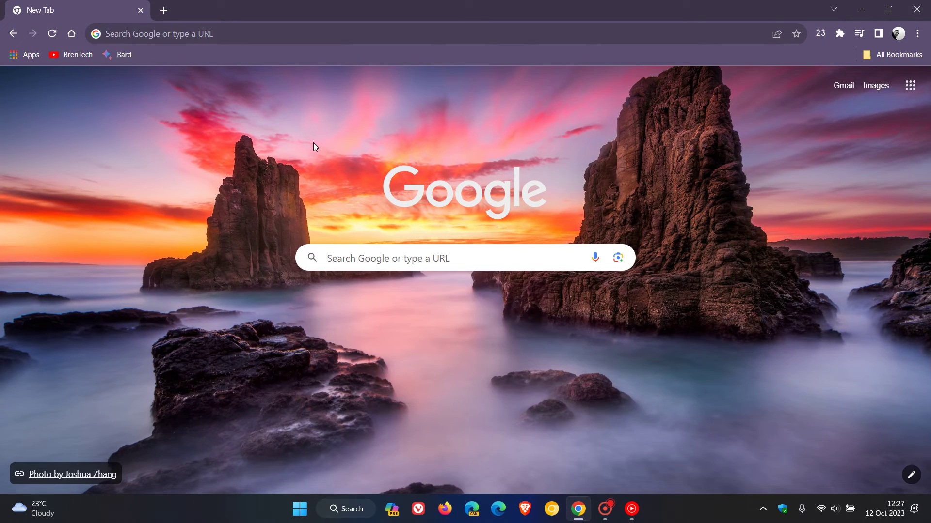
pyautogui.click(255, 31)
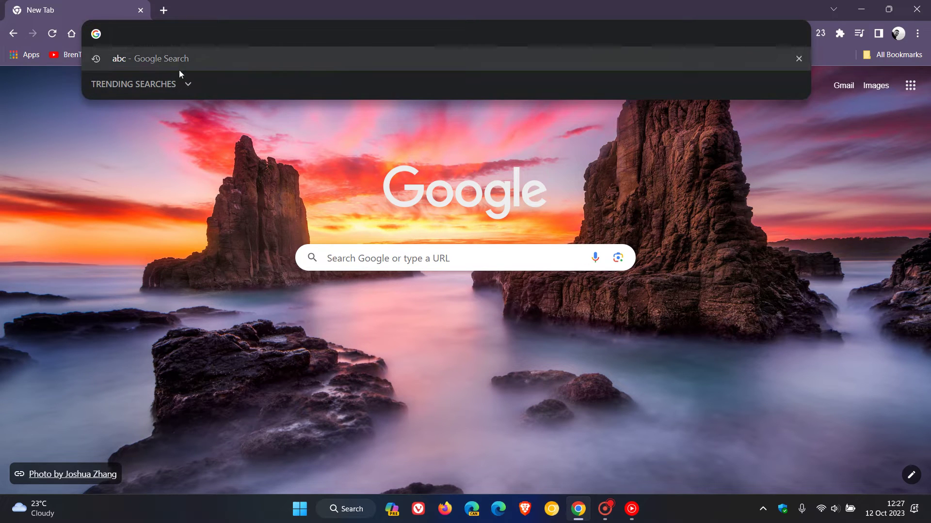
pyautogui.click(189, 85)
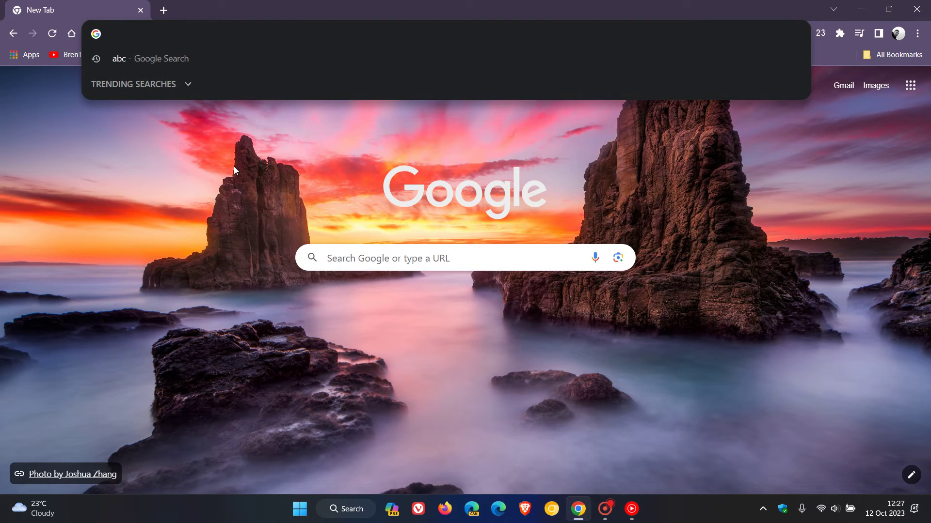
pyautogui.click(235, 170)
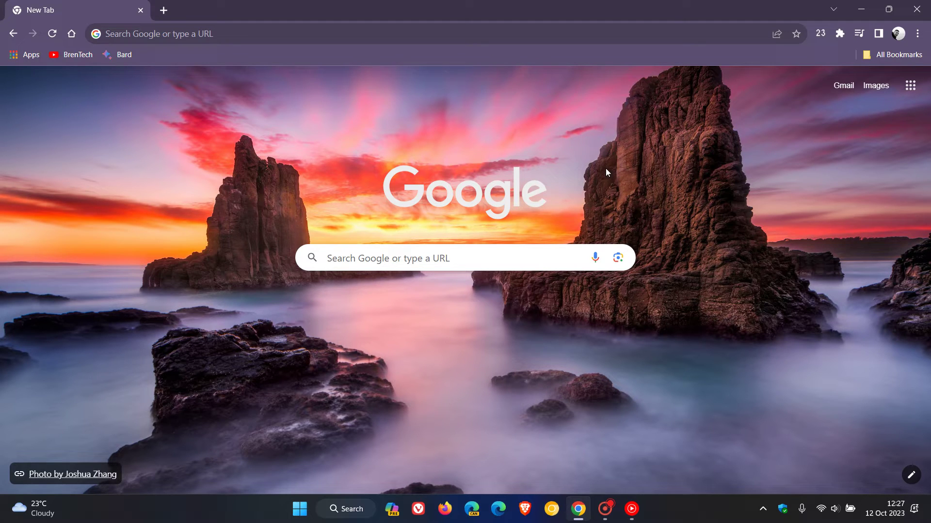
pyautogui.click(457, 259)
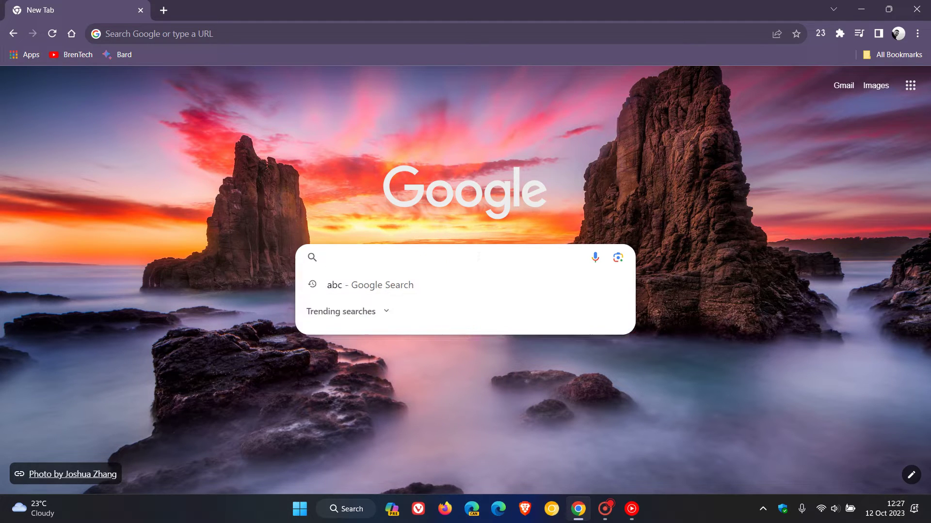
# - Rerun the earlier abc search and scroll down through the continuously loading results
pyautogui.click(458, 289)
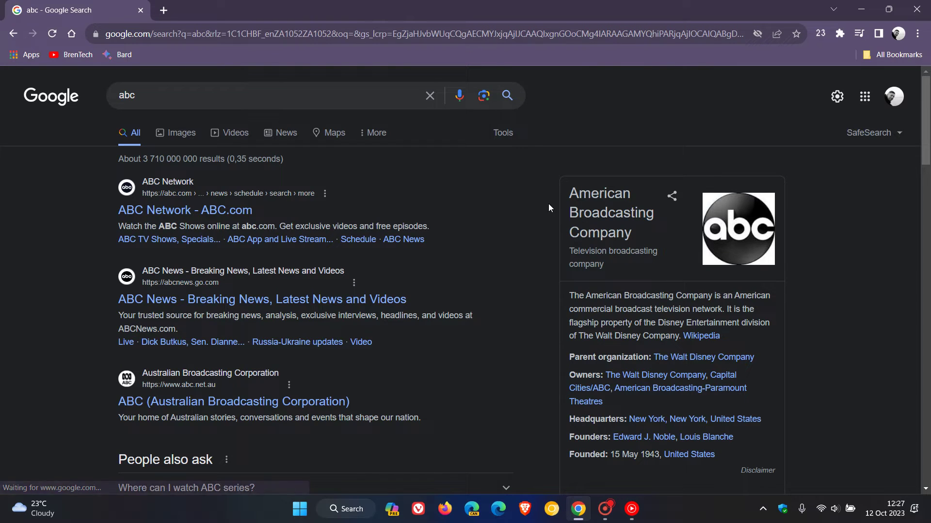
pyautogui.scroll(-1, 548, 204)
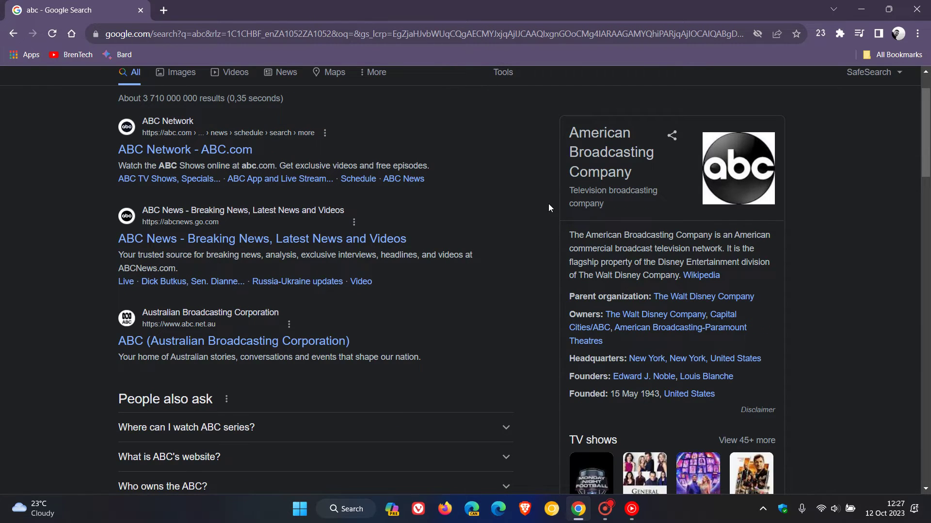
pyautogui.scroll(-3, 548, 208)
pyautogui.scroll(-1, 548, 208)
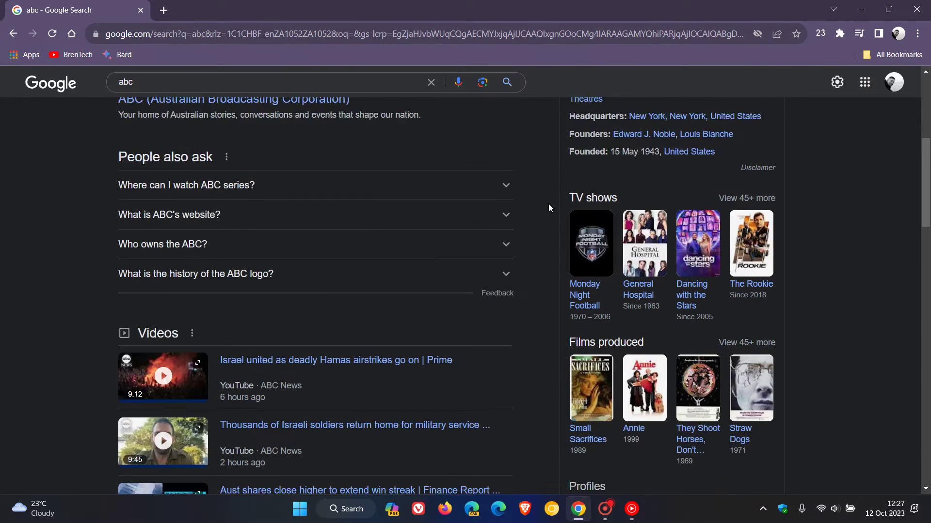
pyautogui.scroll(-1, 548, 208)
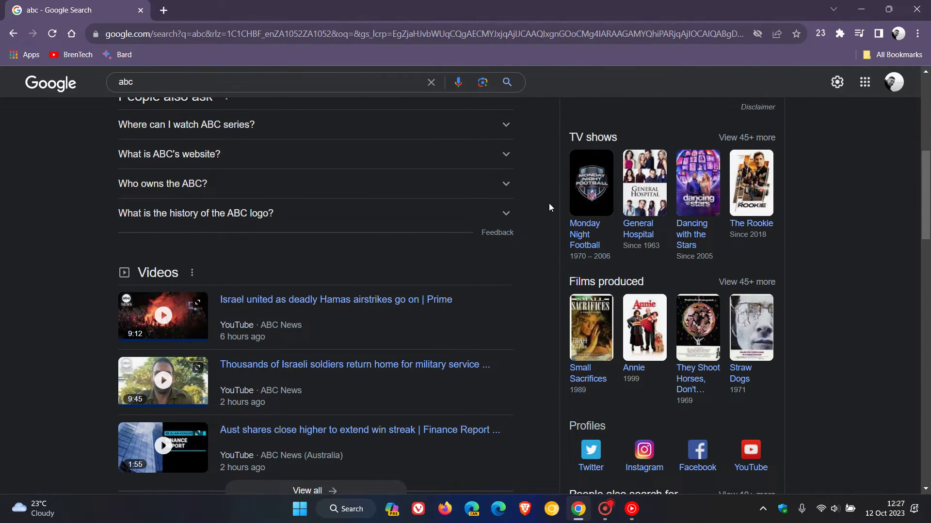
pyautogui.scroll(-1, 550, 207)
pyautogui.scroll(-1, 549, 207)
pyautogui.scroll(-1, 549, 207)
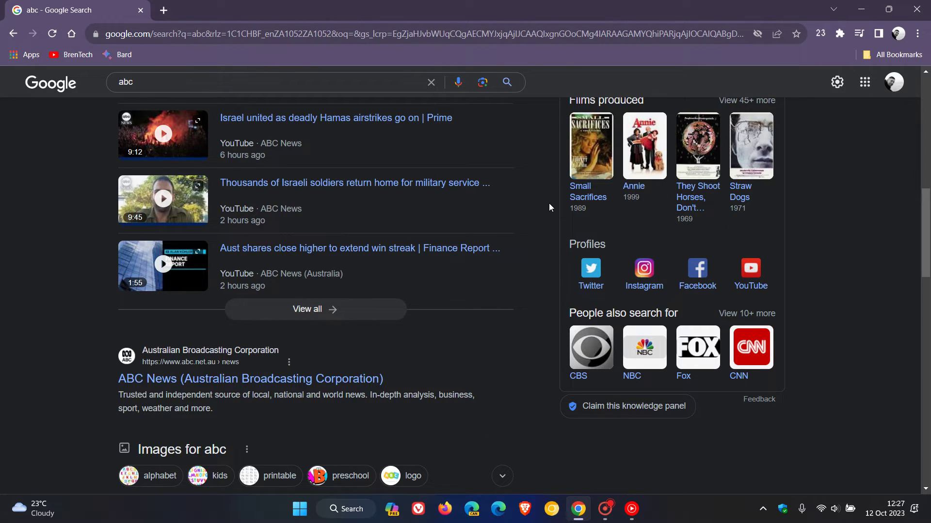
pyautogui.scroll(-1, 549, 207)
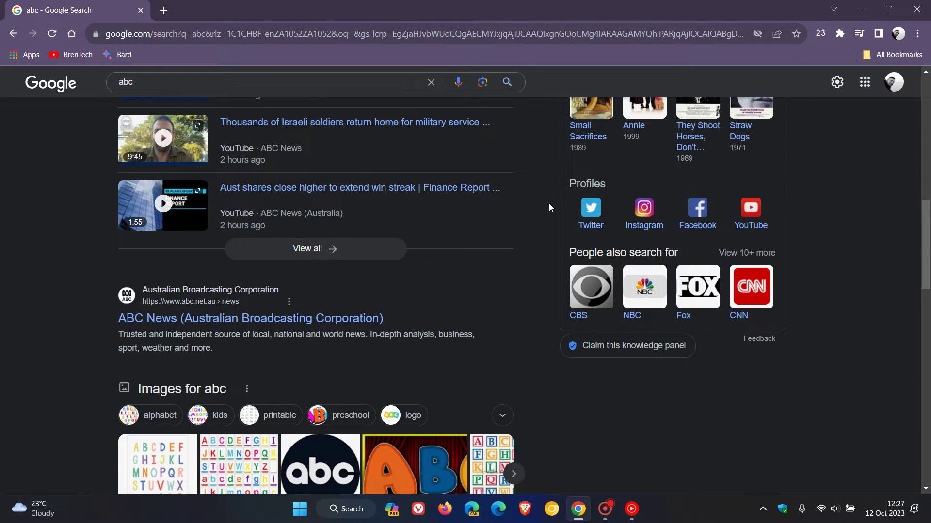
pyautogui.scroll(-2, 549, 202)
pyautogui.scroll(-1, 549, 202)
pyautogui.scroll(-1, 566, 201)
pyautogui.scroll(-1, 566, 202)
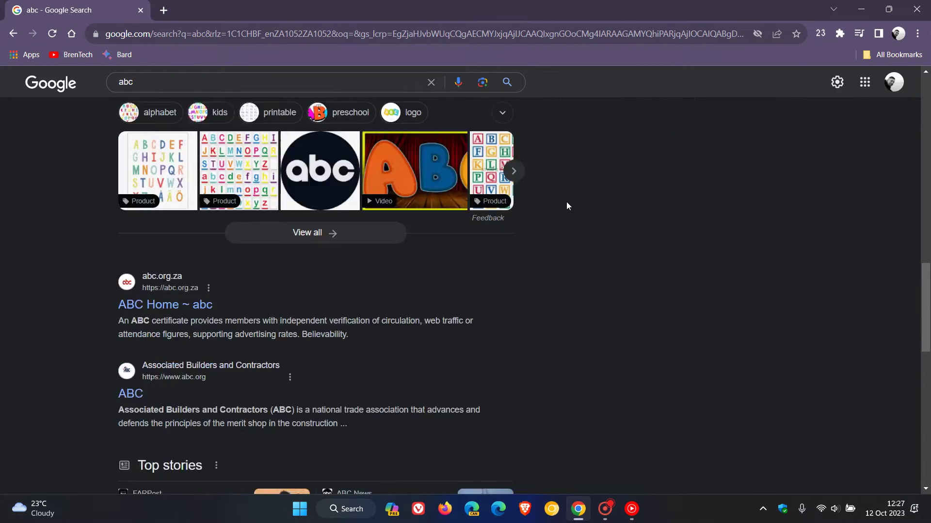
pyautogui.scroll(-2, 567, 204)
pyautogui.scroll(-2, 567, 203)
pyautogui.scroll(-1, 567, 202)
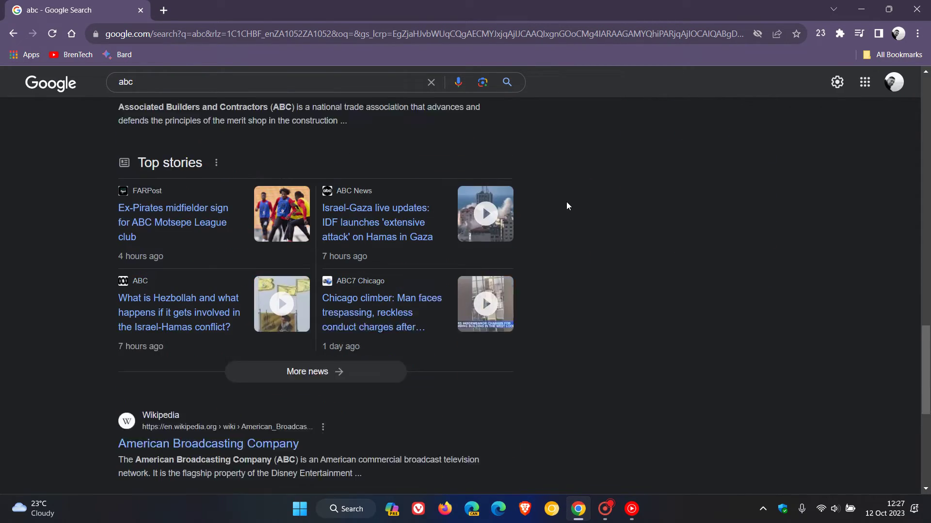
pyautogui.scroll(-1, 567, 202)
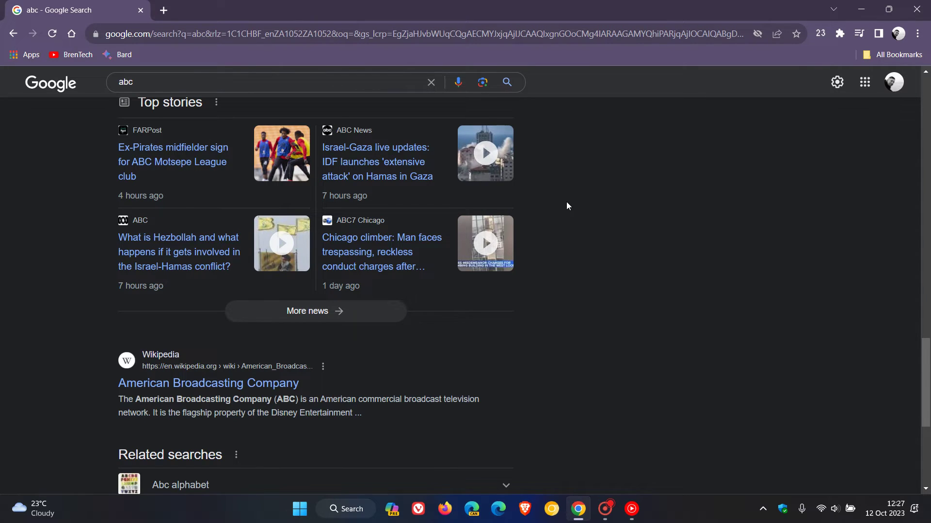
pyautogui.scroll(-2, 567, 203)
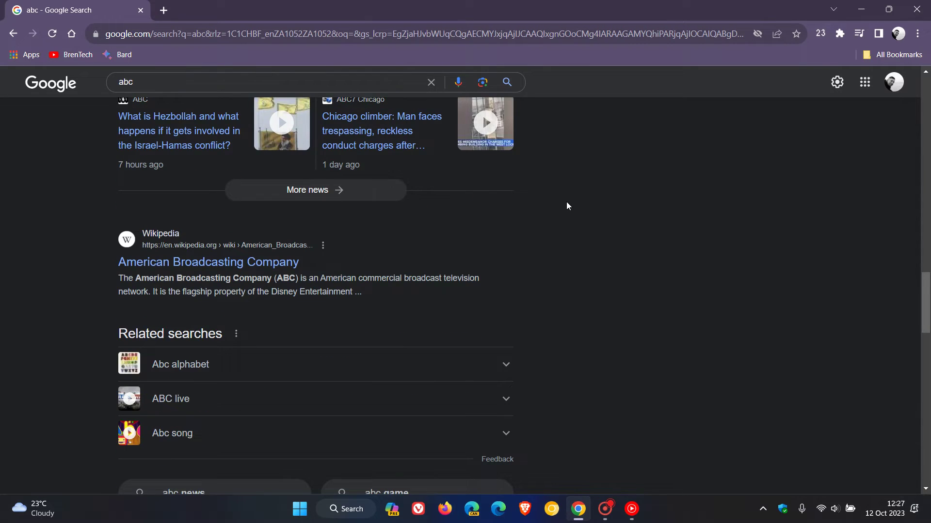
pyautogui.scroll(-1, 566, 206)
pyautogui.scroll(-1, 566, 206)
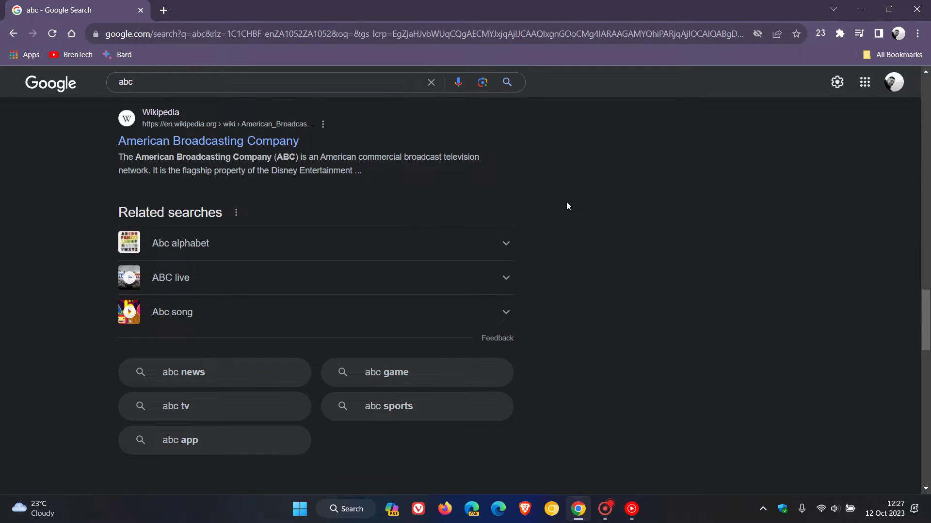
pyautogui.scroll(-1, 567, 206)
pyautogui.scroll(-1, 566, 206)
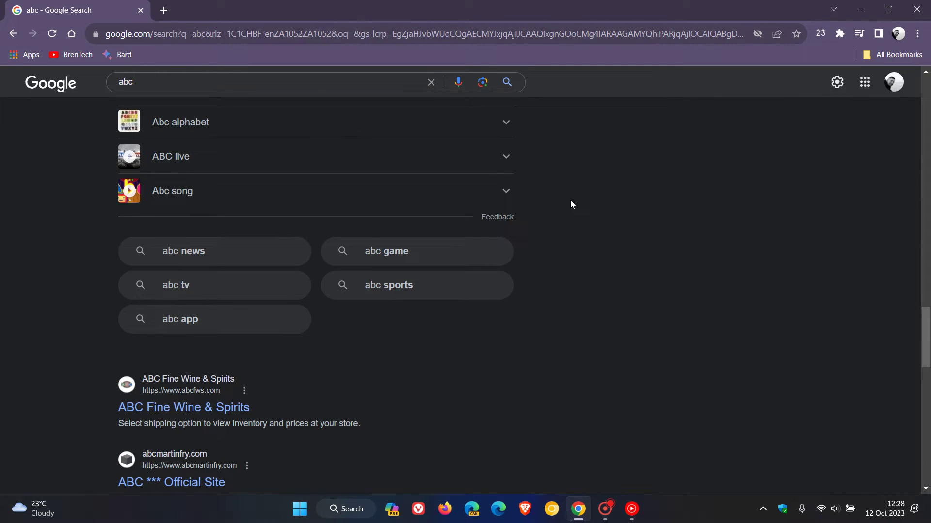
pyautogui.scroll(-1, 570, 201)
pyautogui.scroll(-1, 570, 201)
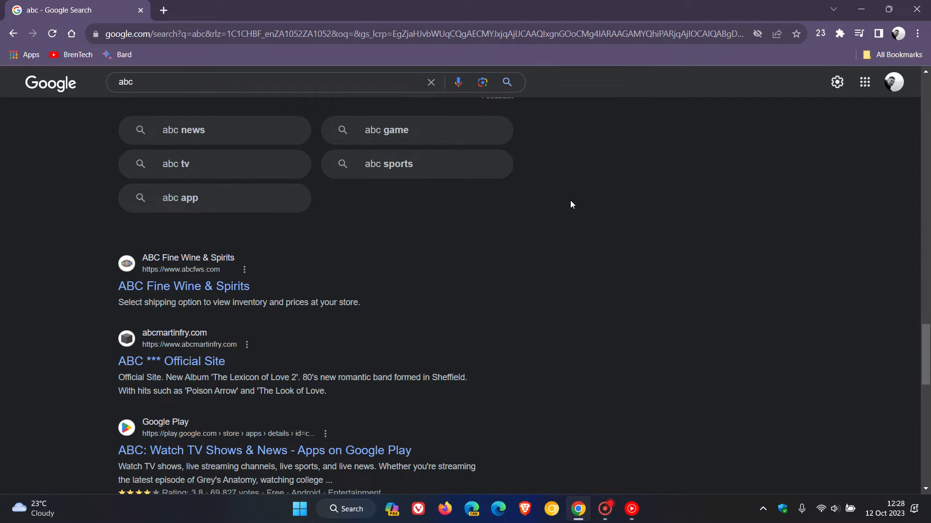
pyautogui.scroll(-2, 570, 204)
pyautogui.scroll(-2, 575, 206)
pyautogui.scroll(-3, 575, 206)
pyautogui.scroll(-1, 575, 206)
pyautogui.scroll(-2, 576, 206)
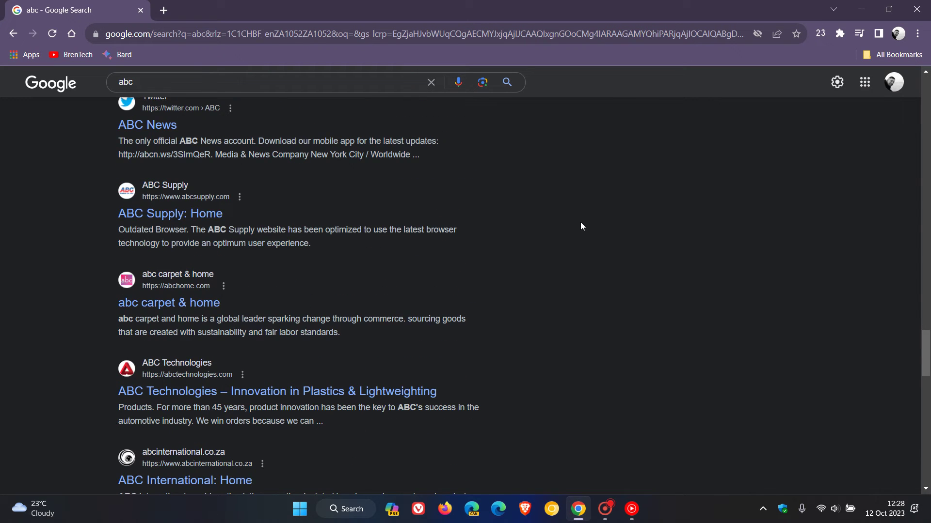
# - Scroll back up to the ABC Network results and knowledge panel
pyautogui.scroll(2, 580, 223)
pyautogui.scroll(4, 580, 228)
pyautogui.scroll(4, 581, 233)
pyautogui.scroll(3, 580, 232)
pyautogui.scroll(1, 581, 232)
pyautogui.scroll(4, 581, 233)
pyautogui.scroll(5, 580, 233)
pyautogui.scroll(5, 576, 242)
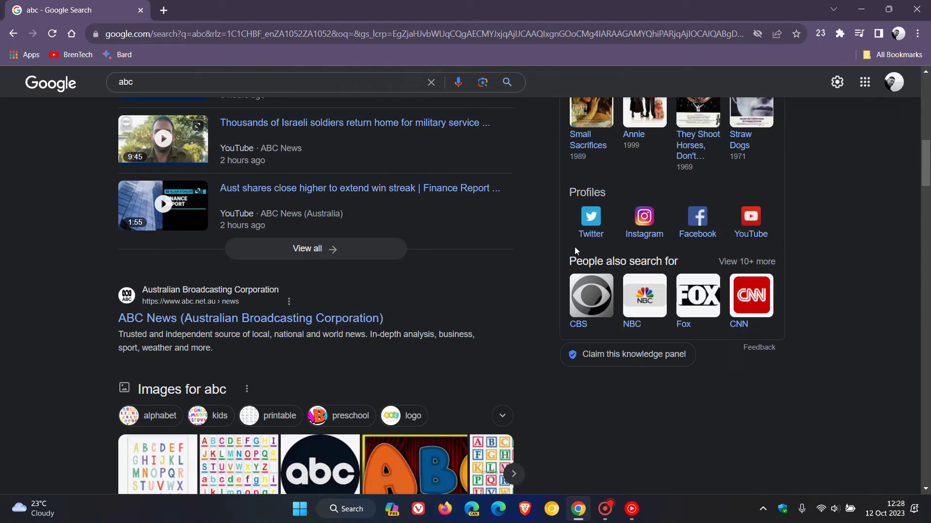
pyautogui.scroll(6, 549, 250)
pyautogui.scroll(5, 549, 254)
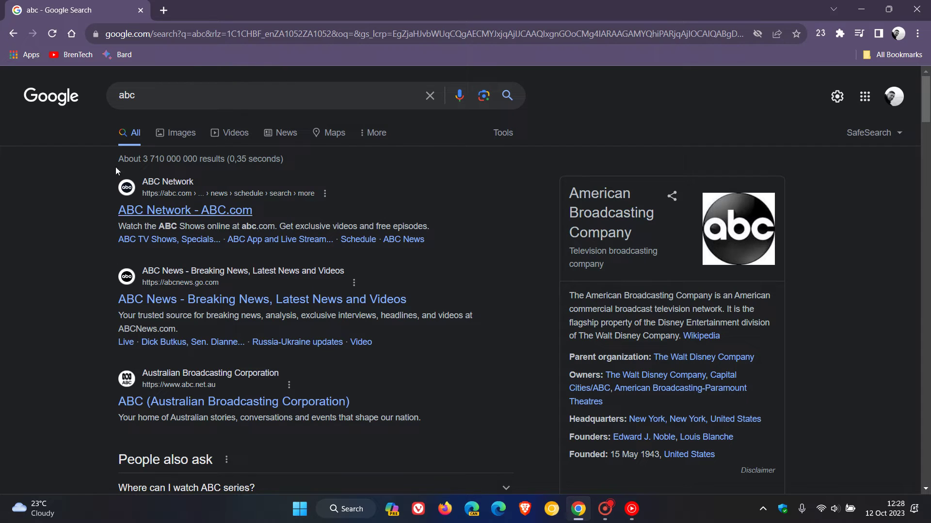
# - From the Google home page, open Search settings to the Other settings section
pyautogui.click(68, 101)
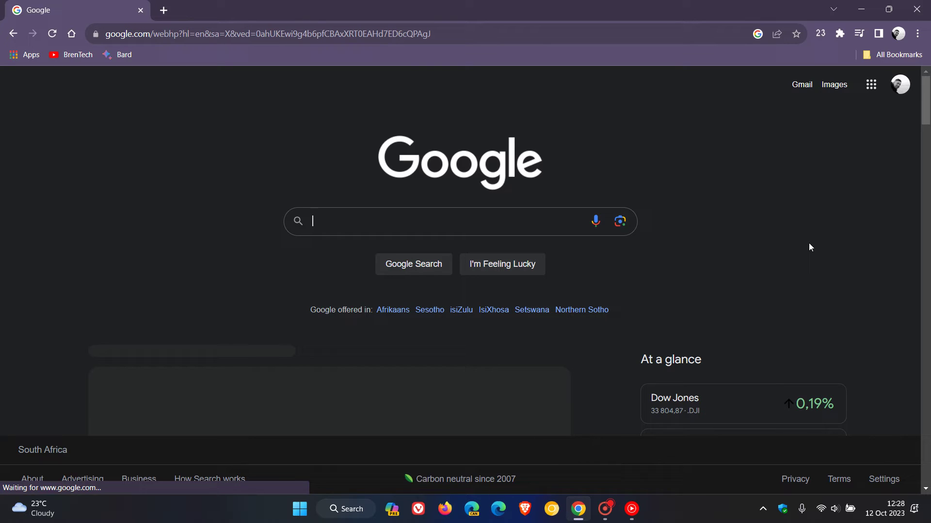
pyautogui.click(882, 481)
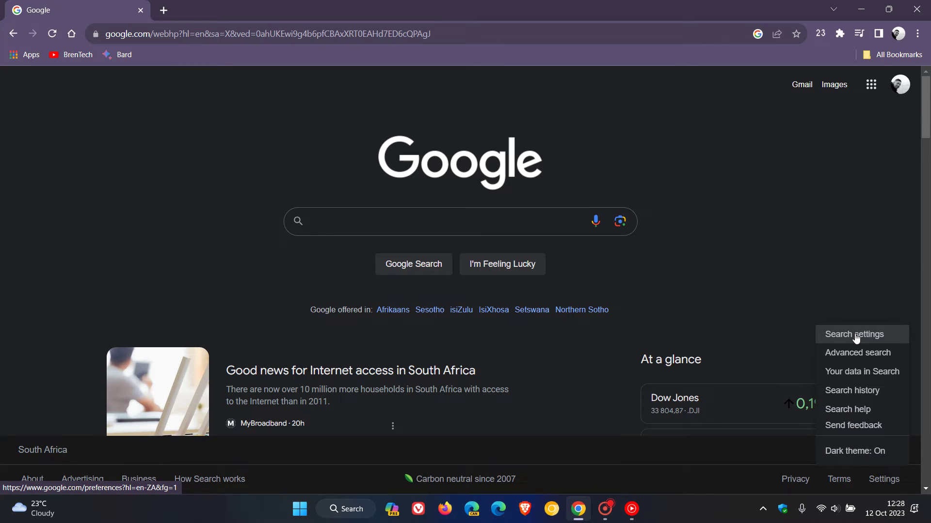
pyautogui.click(855, 335)
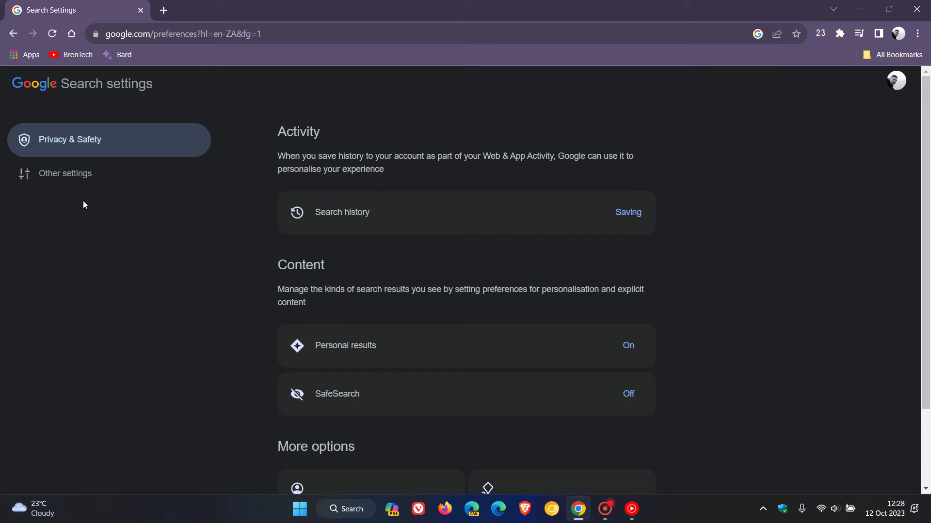
pyautogui.click(75, 177)
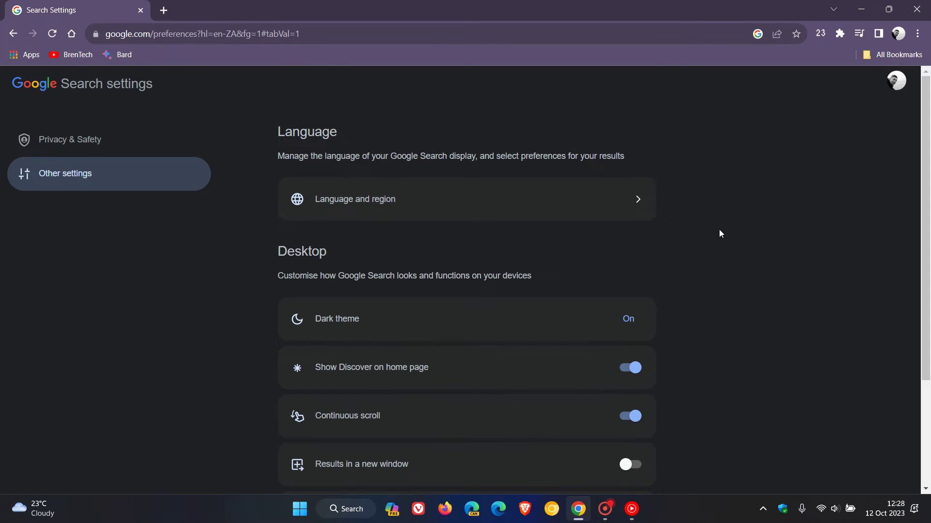
# - Turn off Continuous scroll and Auto-complete with trending searches
pyautogui.scroll(-3, 719, 229)
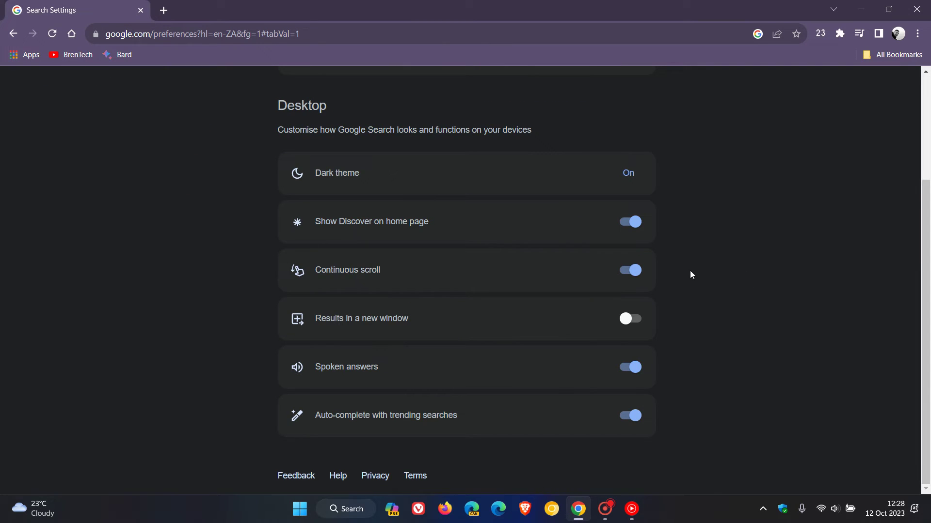
pyautogui.click(626, 274)
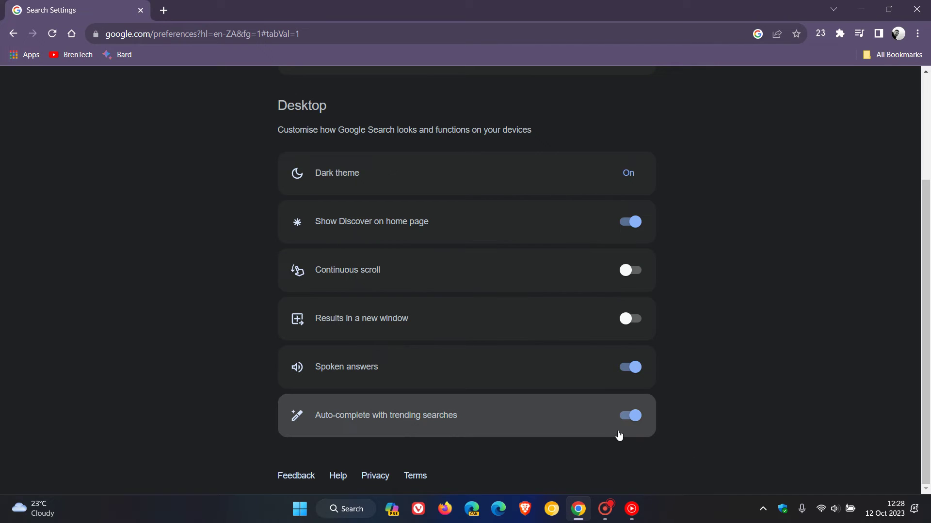
pyautogui.click(628, 420)
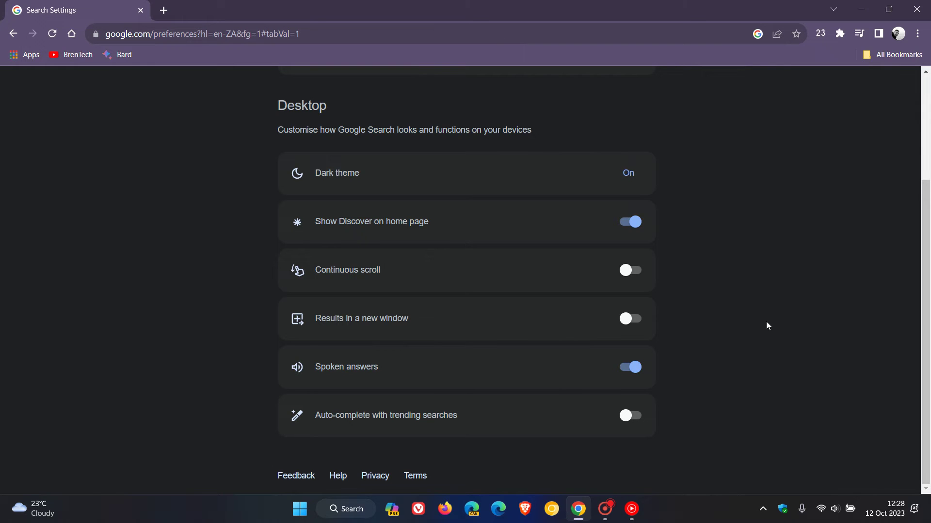
# - Restart Chrome from the taskbar and focus the Google search field
pyautogui.click(914, 13)
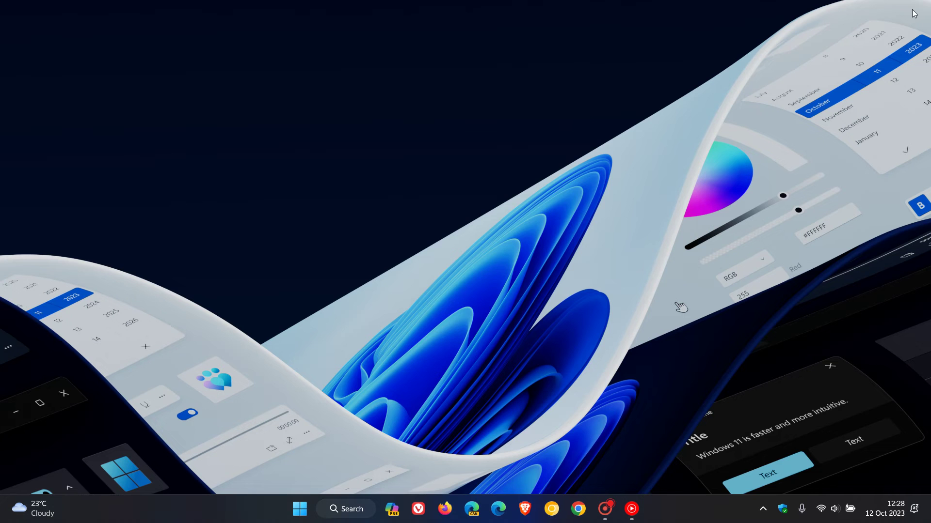
pyautogui.click(577, 511)
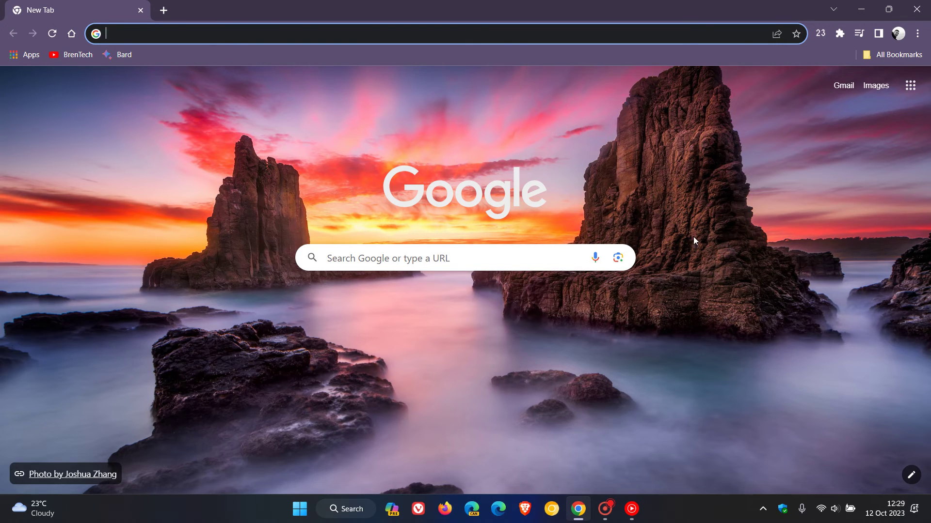
pyautogui.press('Tab')
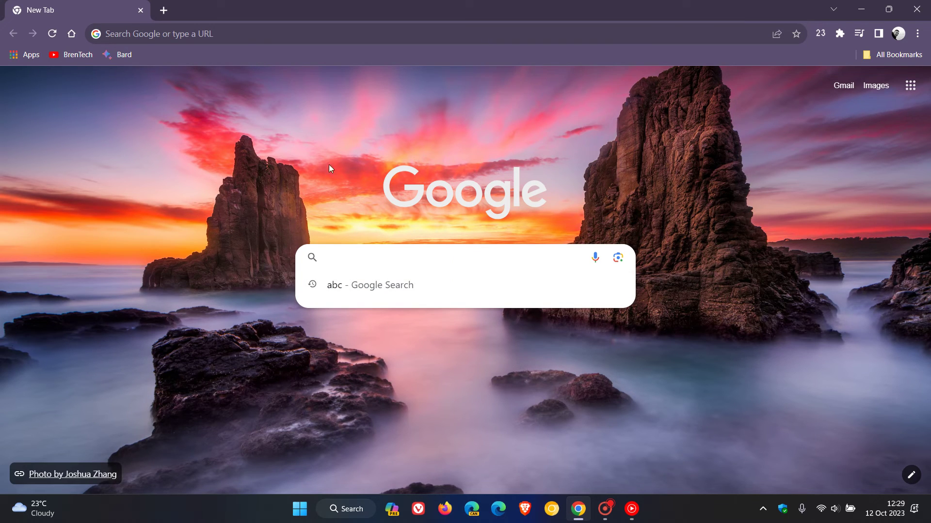
# - Run the abc search again from the recent-search suggestion
pyautogui.click(281, 34)
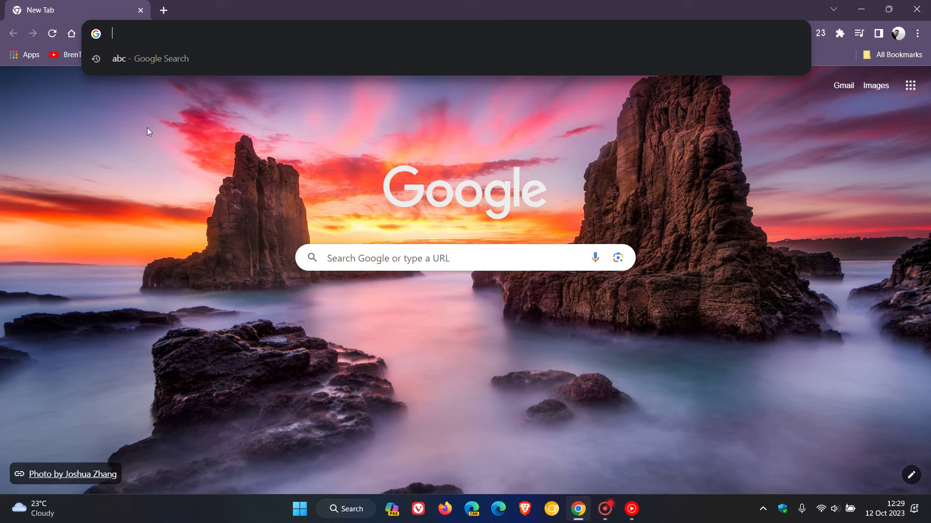
pyautogui.click(385, 259)
pyautogui.click(385, 284)
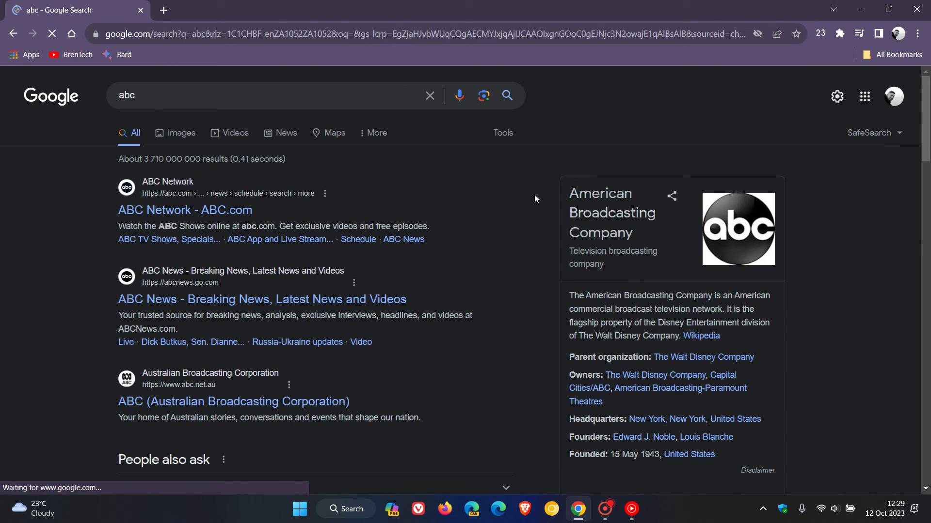
# - Scroll to the bottom of the abc results to confirm they end after one page
pyautogui.scroll(-1, 534, 194)
pyautogui.scroll(-2, 534, 194)
pyautogui.scroll(-2, 539, 193)
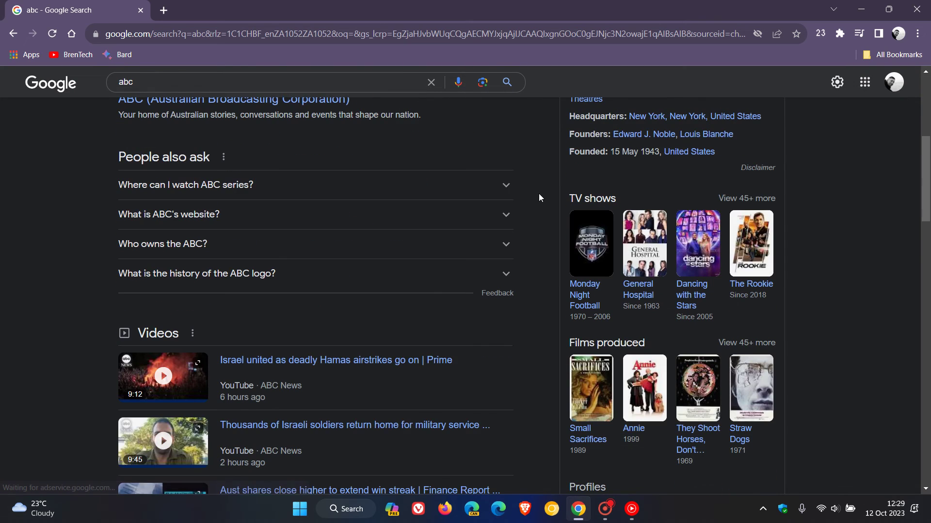
pyautogui.scroll(-4, 539, 193)
pyautogui.scroll(-2, 549, 203)
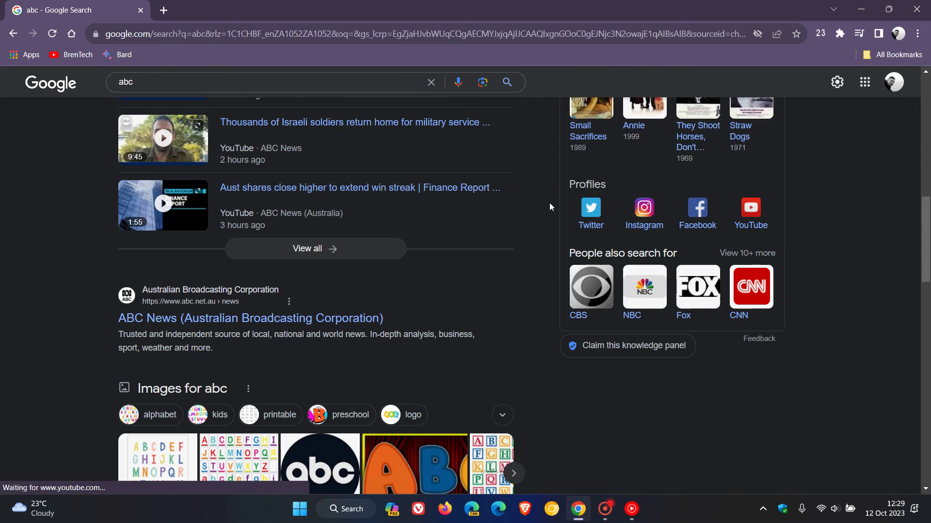
pyautogui.scroll(-3, 549, 203)
pyautogui.scroll(-2, 567, 228)
pyautogui.scroll(-2, 594, 242)
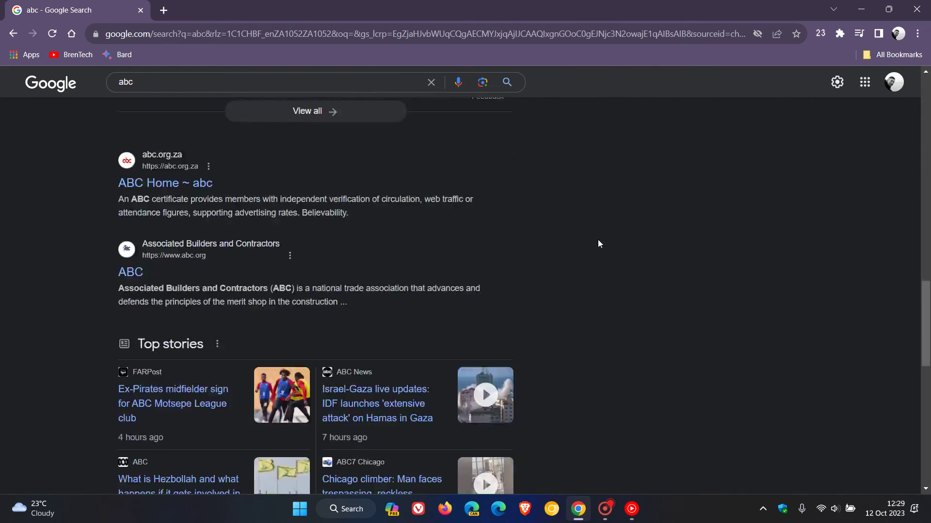
pyautogui.scroll(-1, 598, 240)
pyautogui.scroll(-3, 598, 240)
pyautogui.scroll(-6, 599, 239)
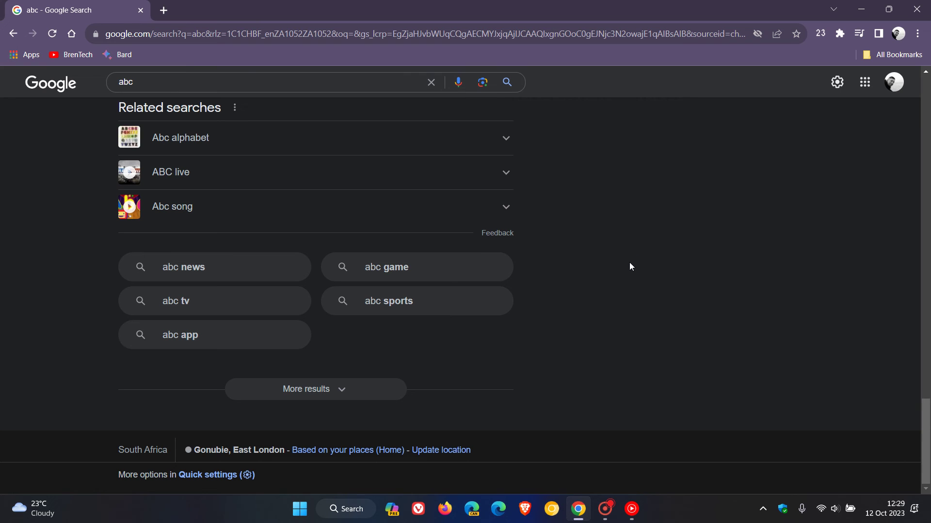
# - Scroll back to the top of the results and return to the New Tab page
pyautogui.scroll(3, 630, 264)
pyautogui.scroll(2, 630, 265)
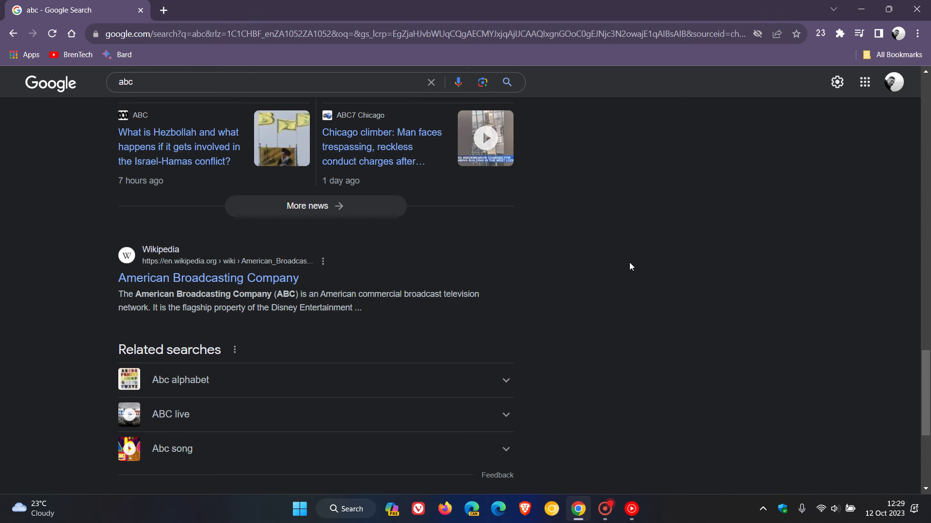
pyautogui.scroll(4, 612, 275)
pyautogui.scroll(4, 612, 279)
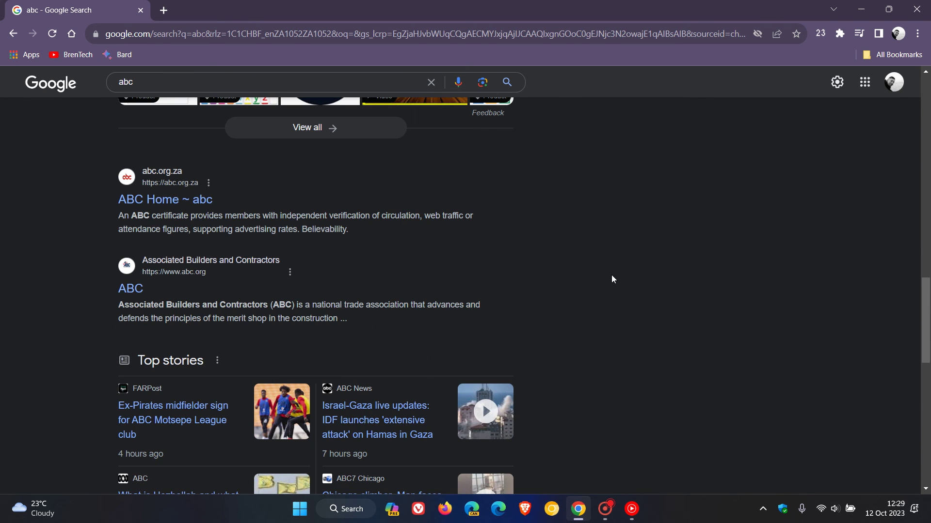
pyautogui.scroll(4, 612, 274)
pyautogui.scroll(5, 599, 292)
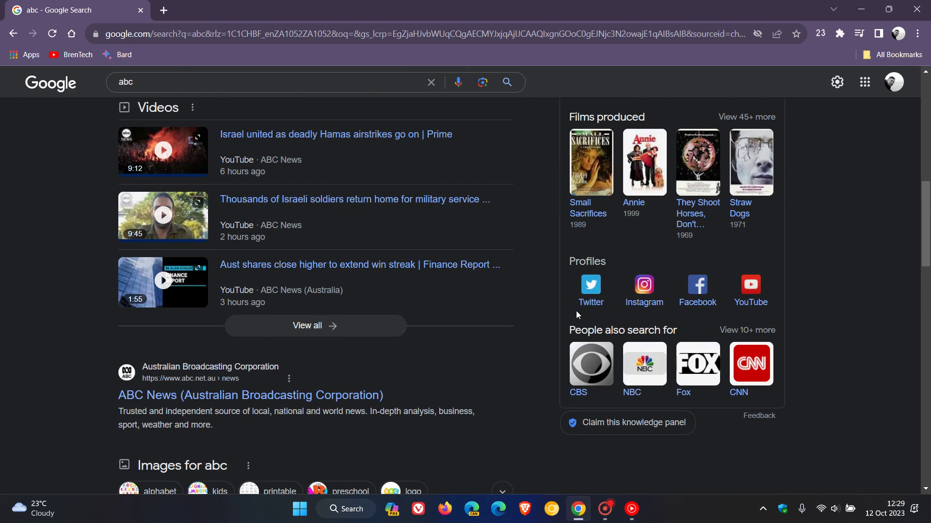
pyautogui.scroll(3, 572, 310)
pyautogui.scroll(3, 572, 311)
pyautogui.scroll(3, 561, 302)
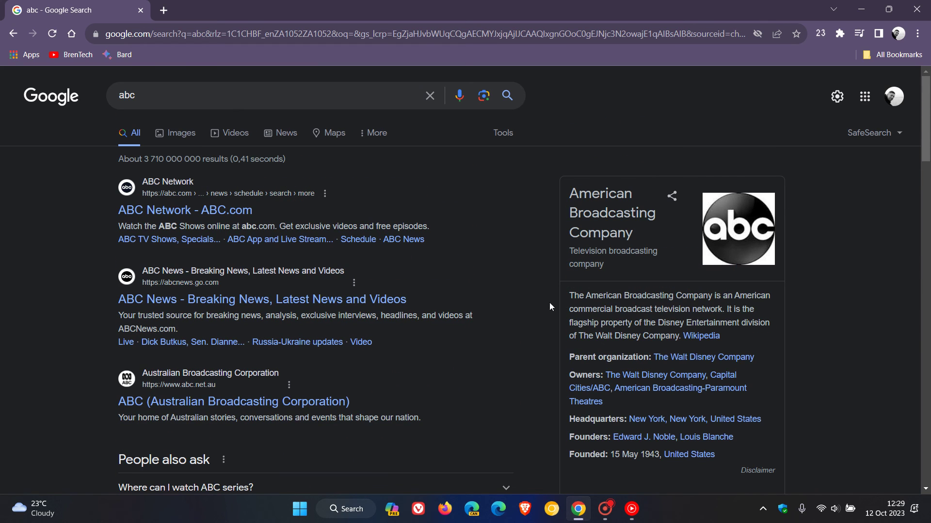
pyautogui.click(72, 34)
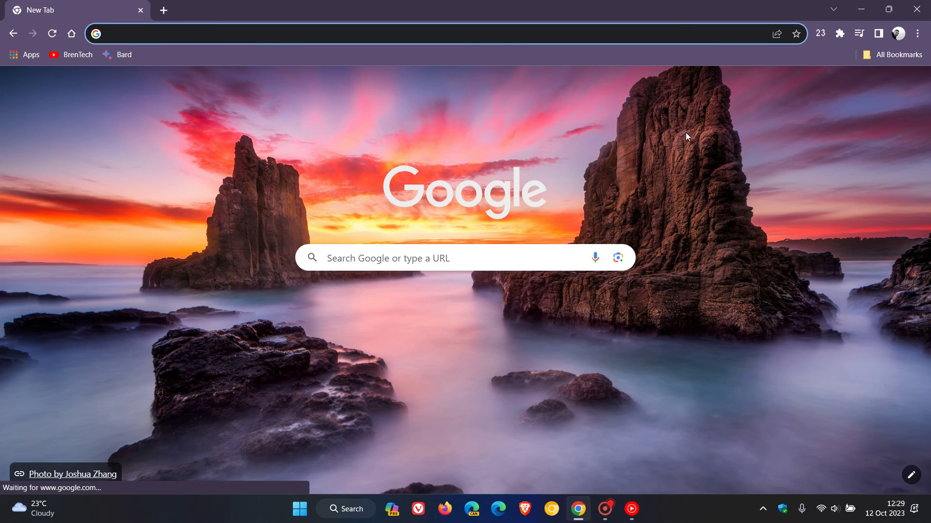